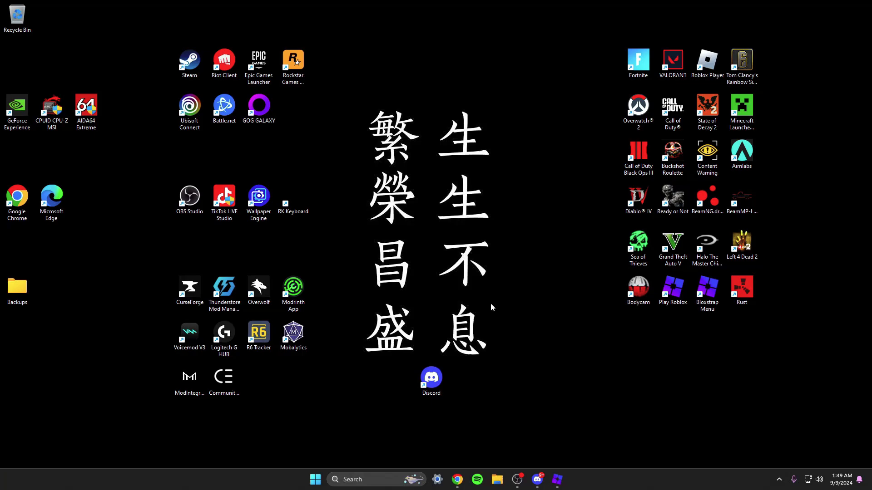
- Open the pizzaboxer/bloxstrap GitHub repository in the browser and follow its README link to the latest release
mouse_move(457, 479)
left_click(435, 460)
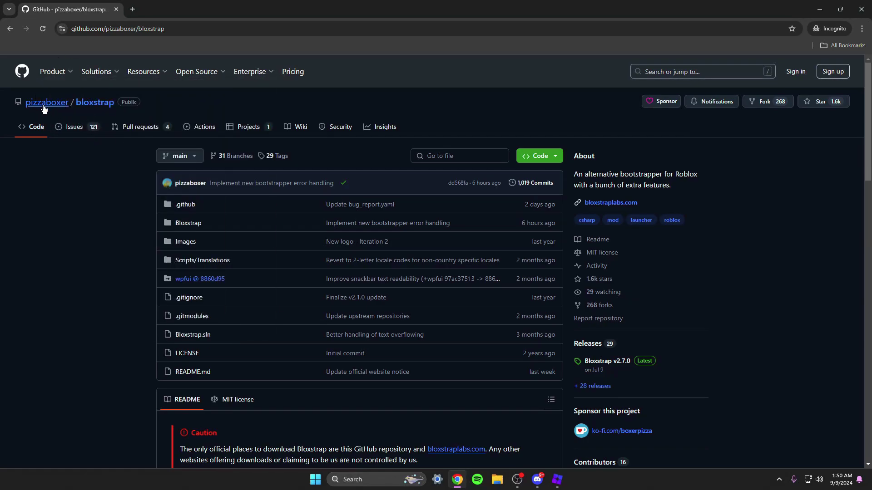
scroll(269, 236, "down", 5)
scroll(269, 249, "up", 4)
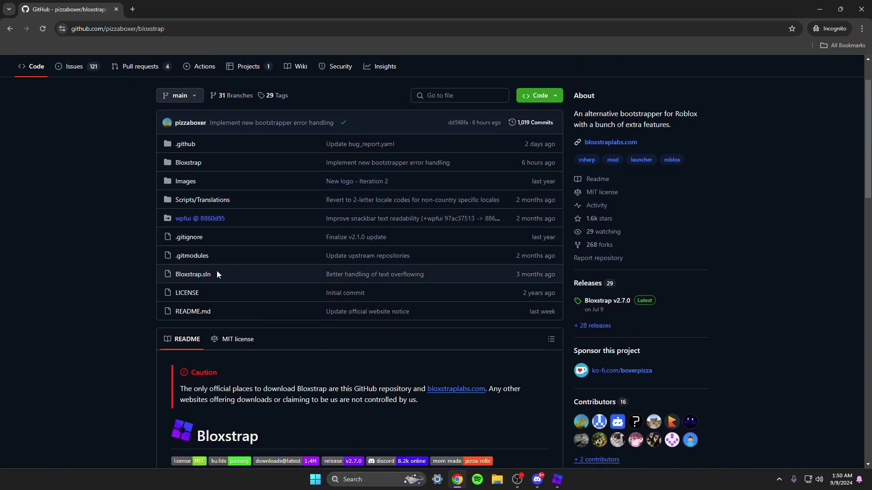
scroll(181, 236, "up", 1)
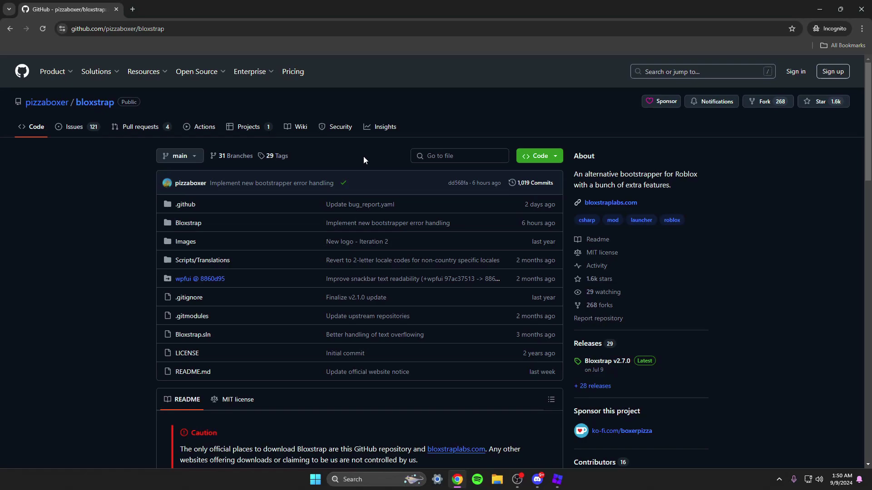
scroll(241, 277, "down", 12)
scroll(240, 277, "down", 4)
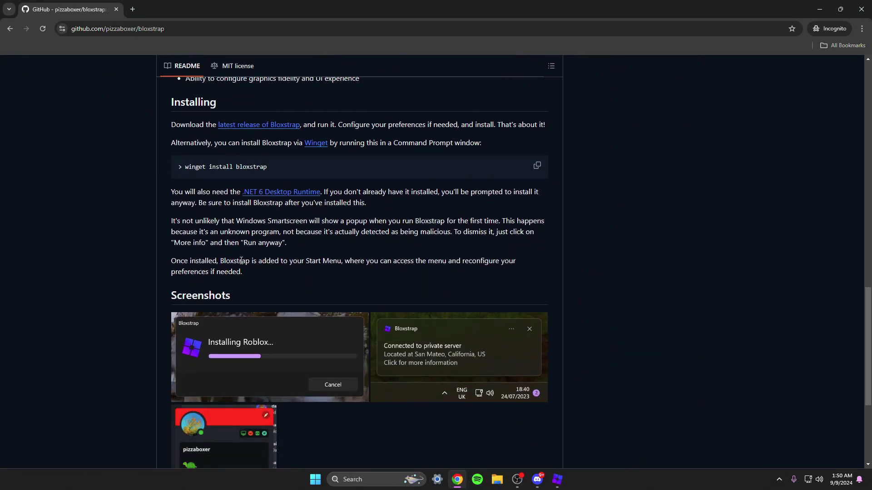
left_click(236, 131)
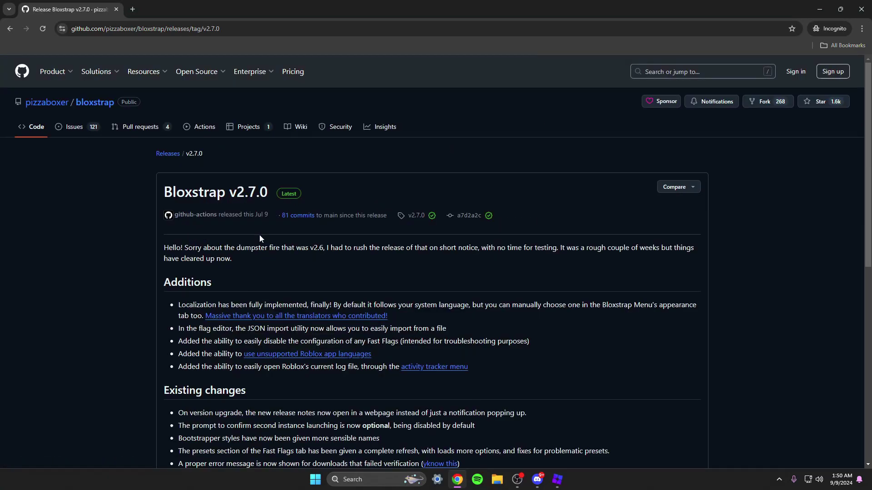
- Review the Bloxstrap v2.7.0 release notes and downloadable assets, and close the browser
scroll(254, 228, "down", 4)
scroll(252, 207, "up", 2)
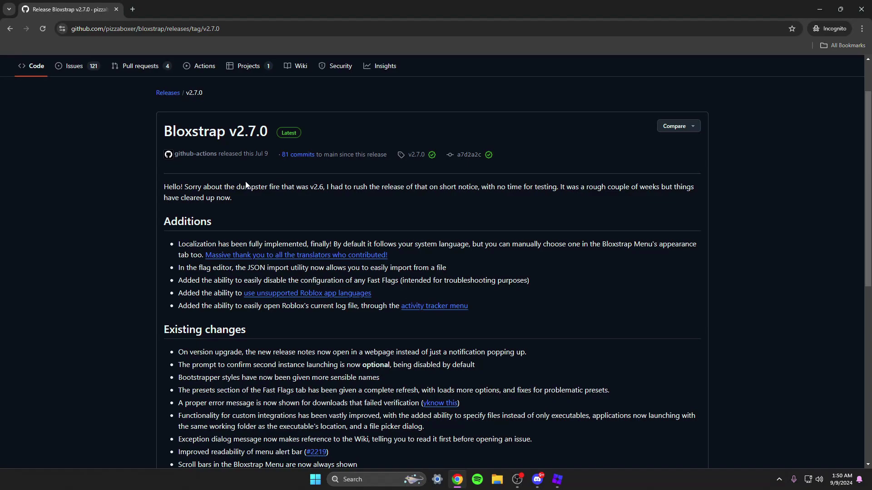
scroll(244, 218, "down", 8)
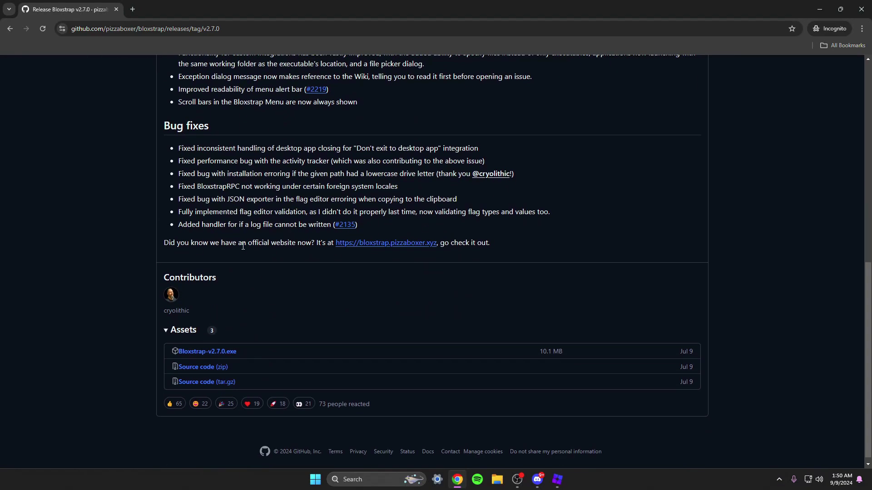
scroll(227, 272, "up", 5)
scroll(200, 336, "down", 5)
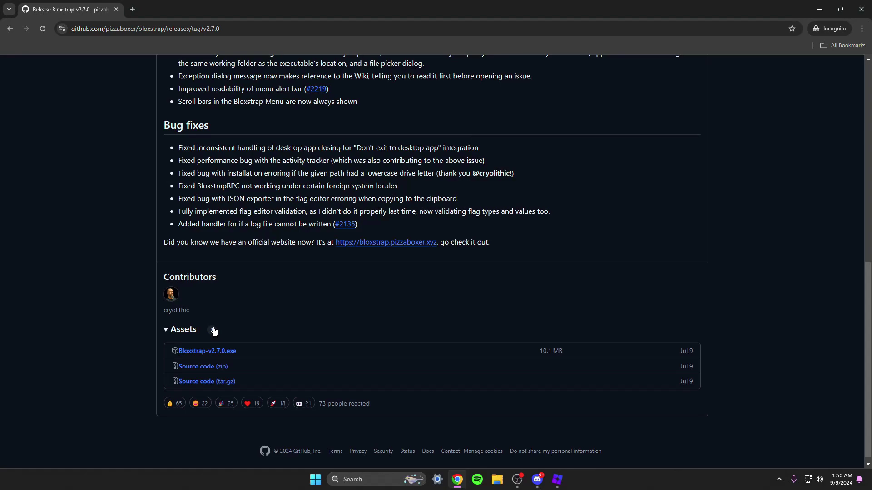
left_click(861, 9)
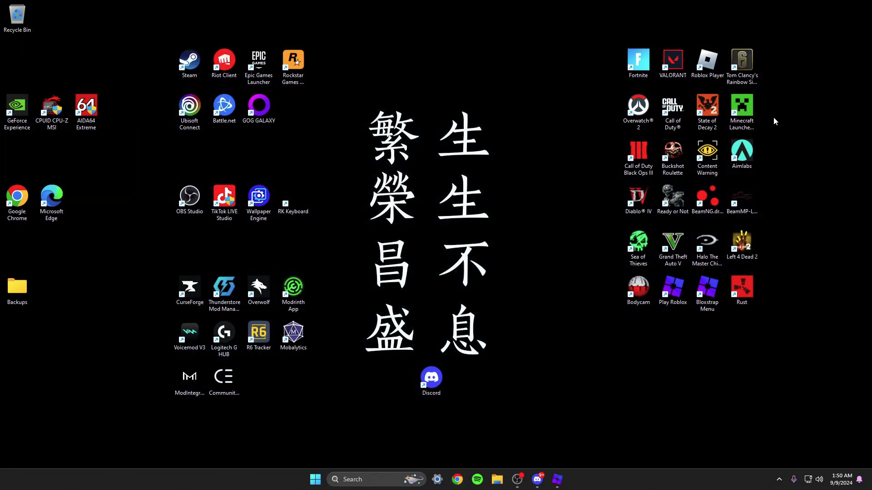
- Launch the Bloxstrap Menu from the desktop in a maximized window and examine the mouse cursor options among the Mods presets
double_click(709, 295)
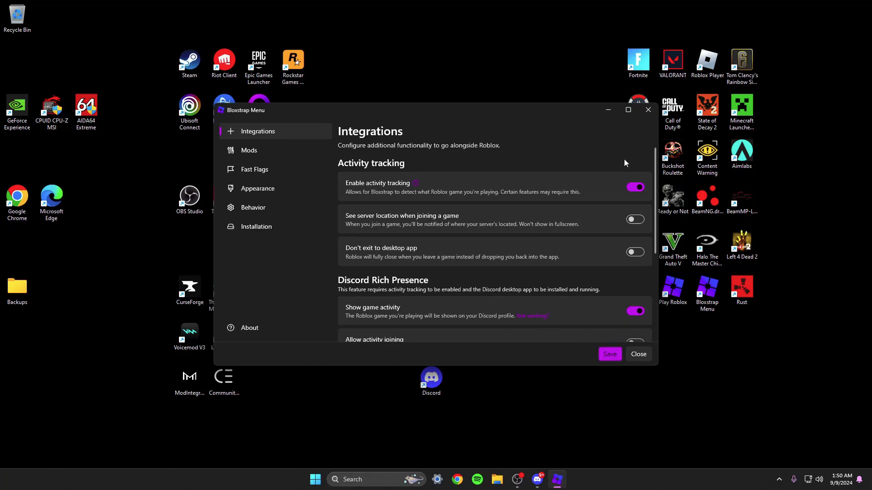
left_click(629, 111)
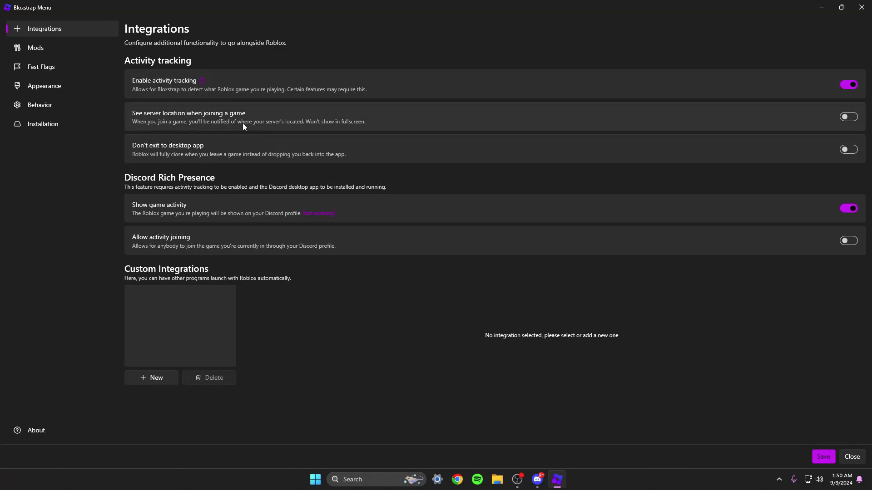
left_click(62, 53)
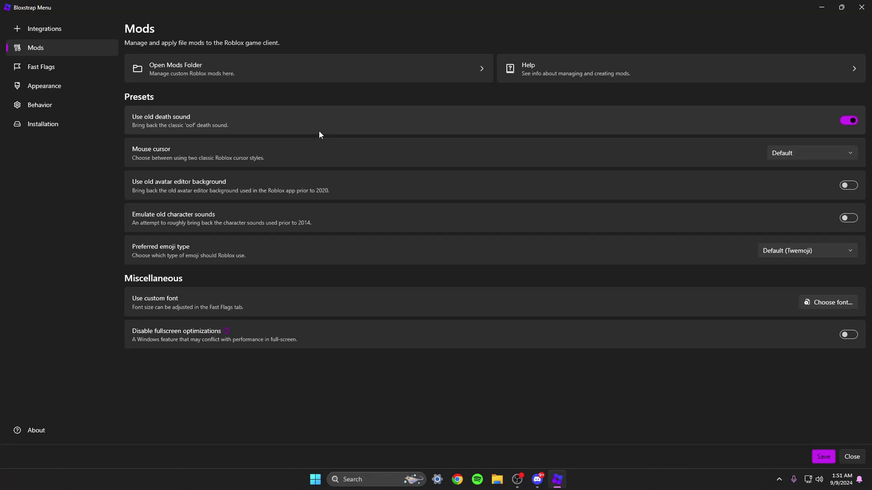
left_click(779, 157)
left_click(787, 154)
- Examine the anti-aliasing quality and preferred lighting technology choices in the Fast Flags settings
left_click(51, 68)
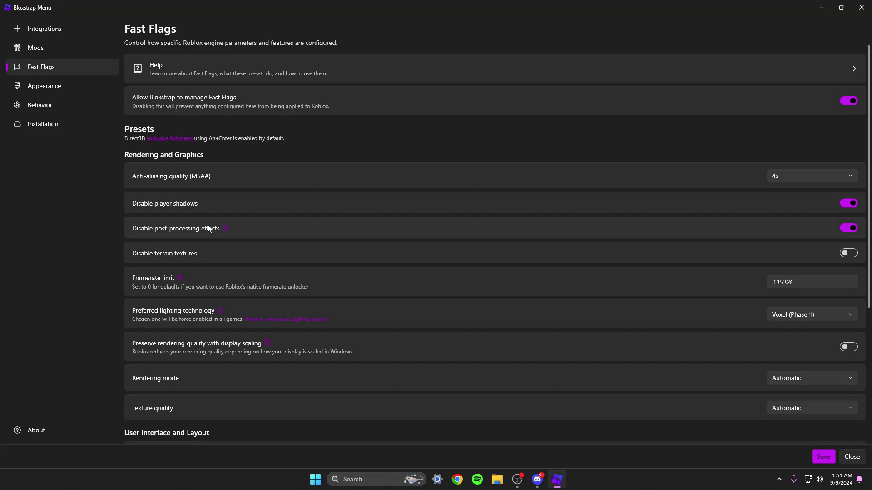
left_click(774, 176)
left_click(756, 209)
left_click(811, 315)
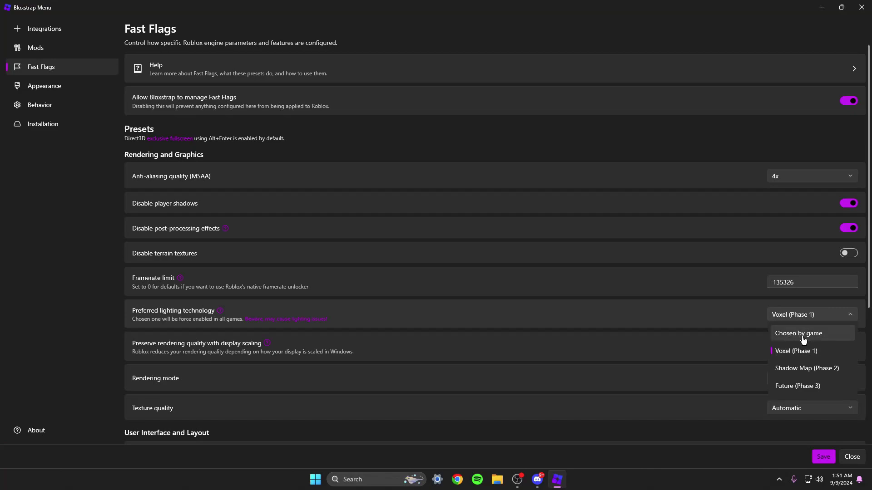
left_click(795, 317)
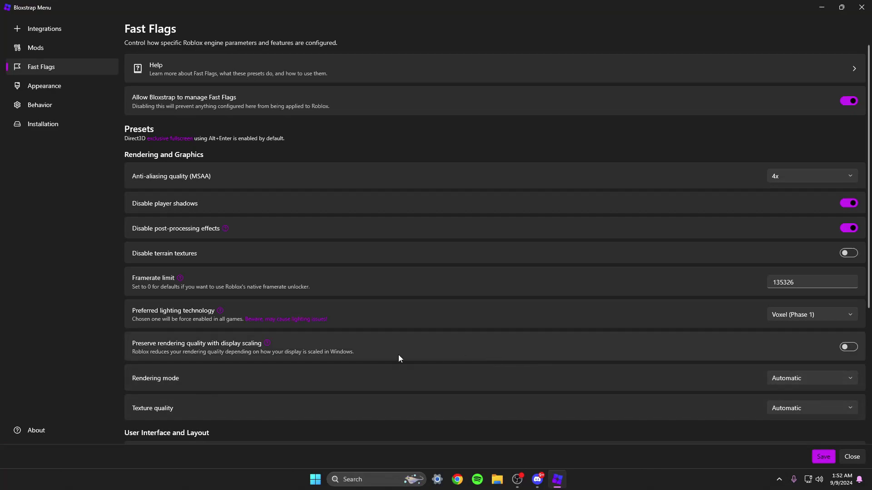
- Look over the remaining Fast Flags presets and open the Fast Flag Editor
scroll(300, 341, "down", 5)
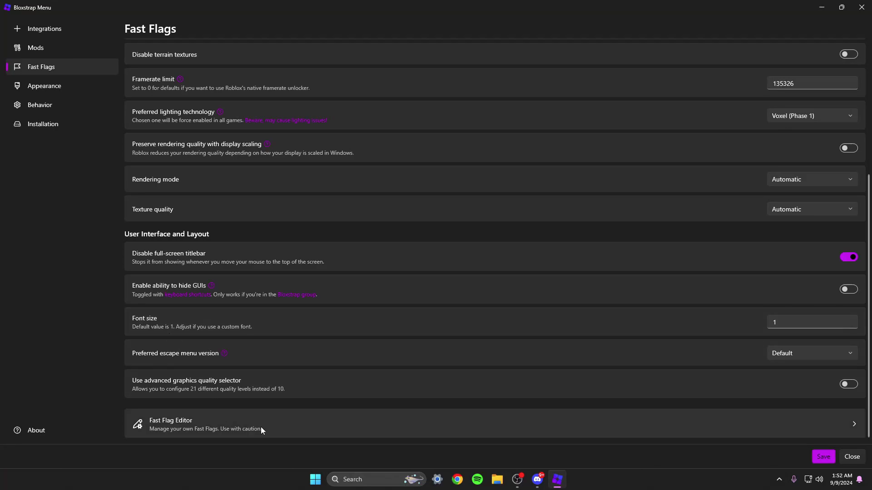
scroll(358, 206, "up", 4)
scroll(383, 187, "down", 4)
left_click(203, 426)
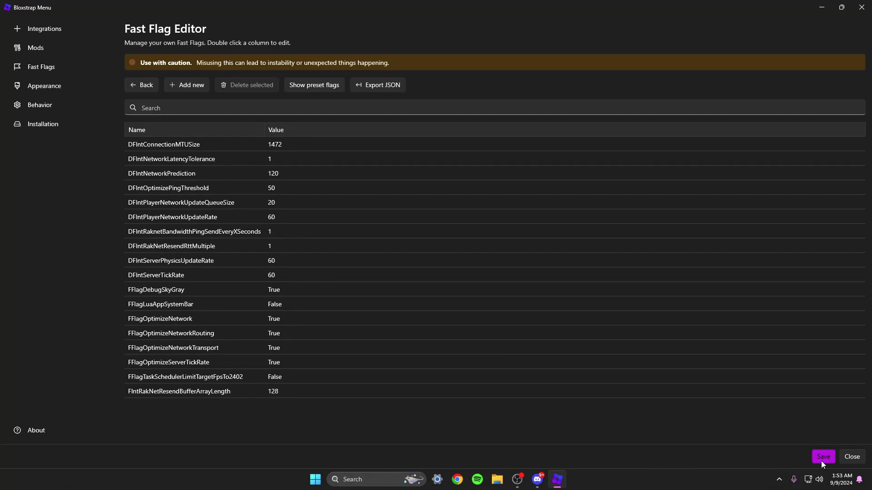
- Review the Behavior and Installation settings and close the Bloxstrap Menu
left_click(67, 105)
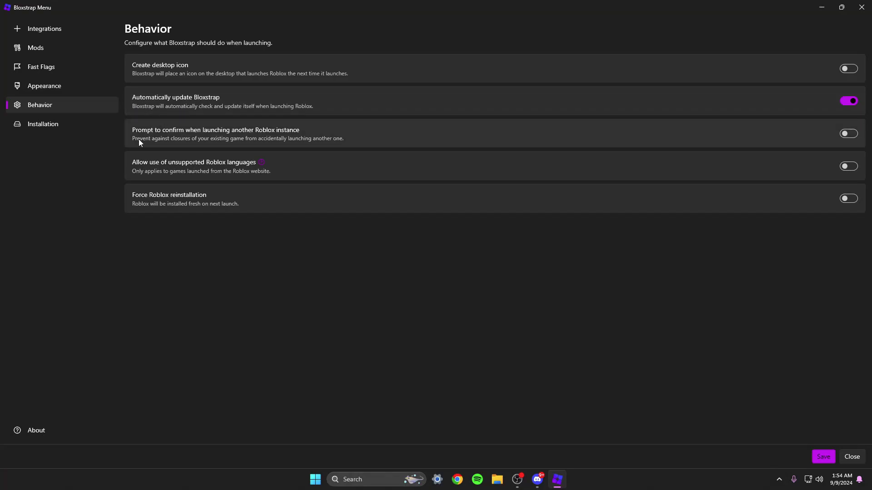
left_click(66, 127)
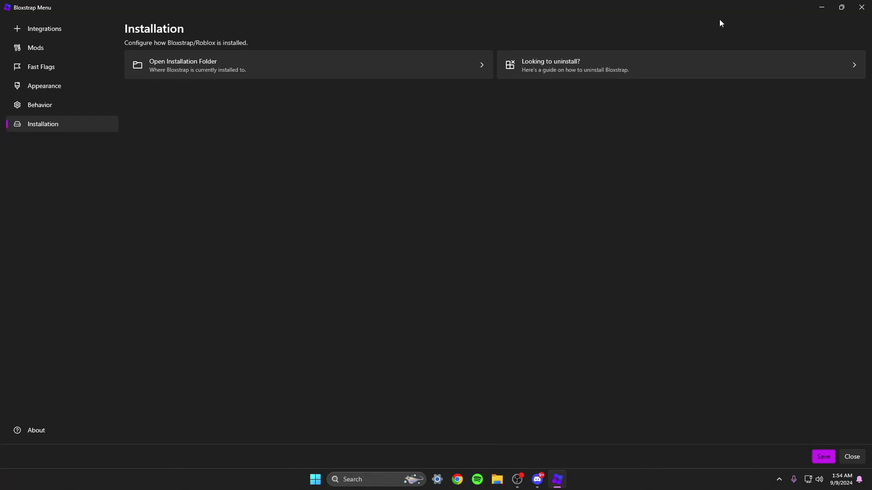
left_click(861, 7)
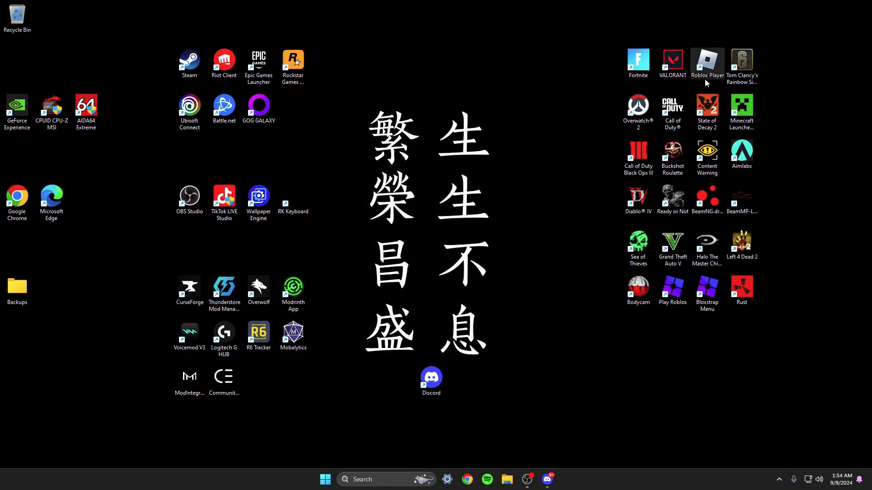
- Launch Roblox through the Play Roblox desktop shortcut and start Blade Ball from the Continue row
double_click(671, 299)
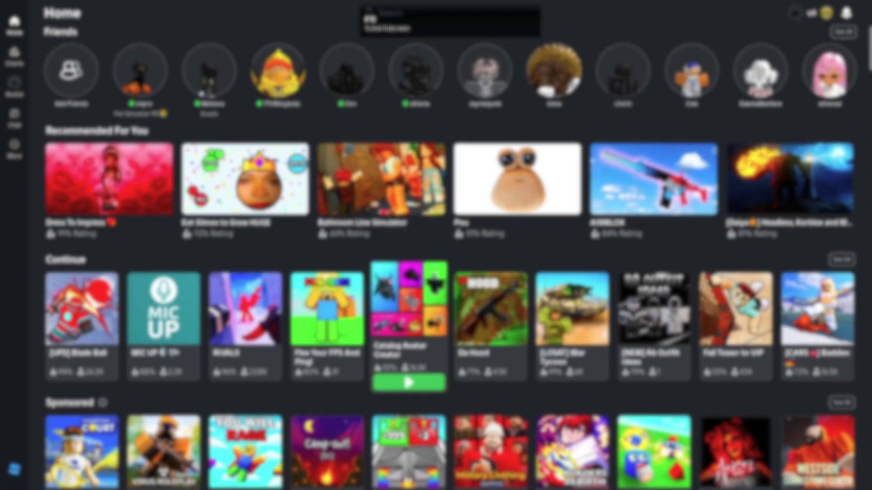
left_click(328, 262)
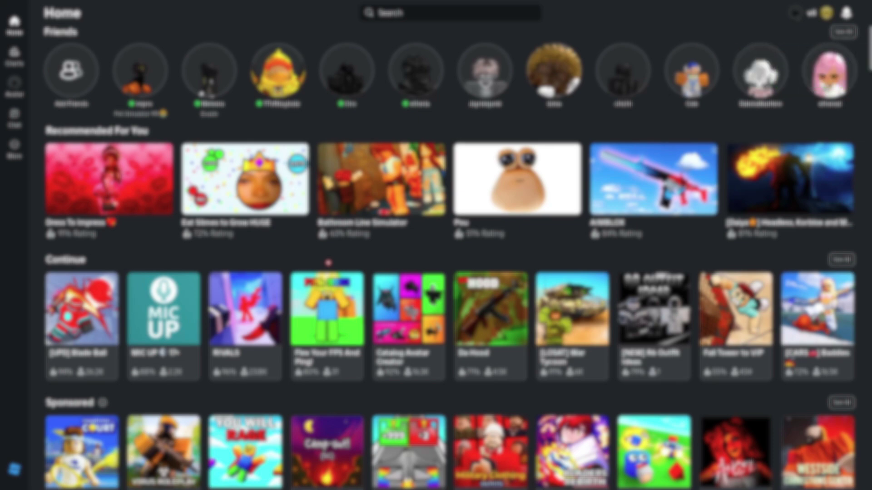
left_click(81, 313)
left_click(189, 118)
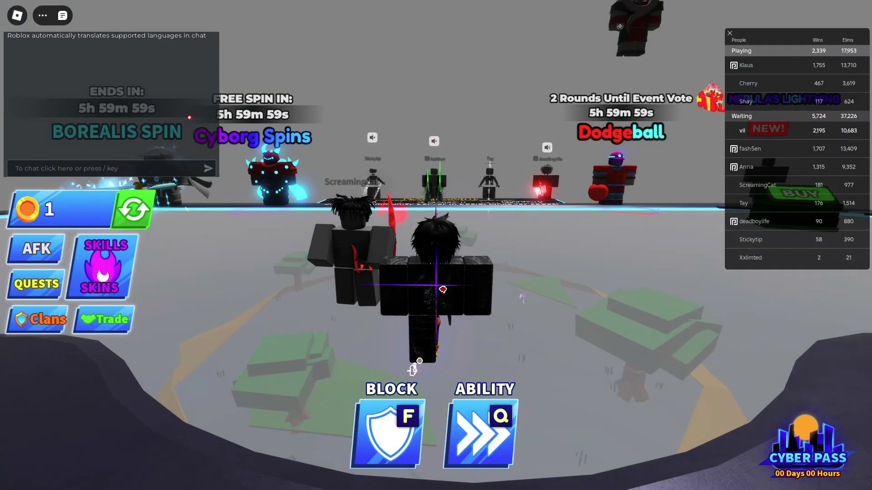
- Move the avatar into the lobby, show the in-game network and performance statistics to check them, and hide them again
key("shift")
key("w")
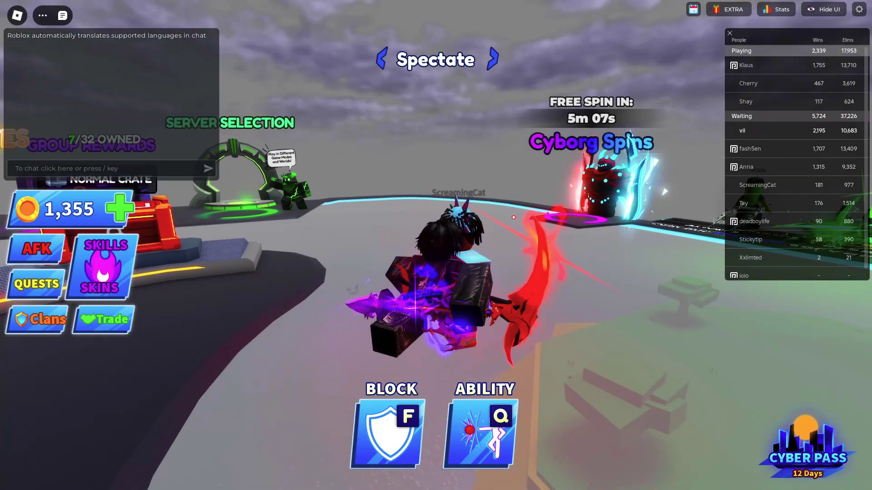
scroll(436, 245, "down", 3)
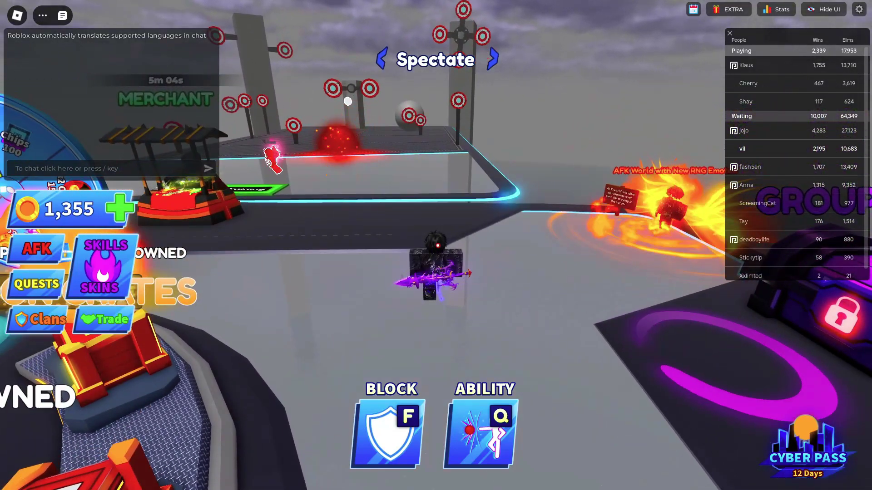
key("shift+F3")
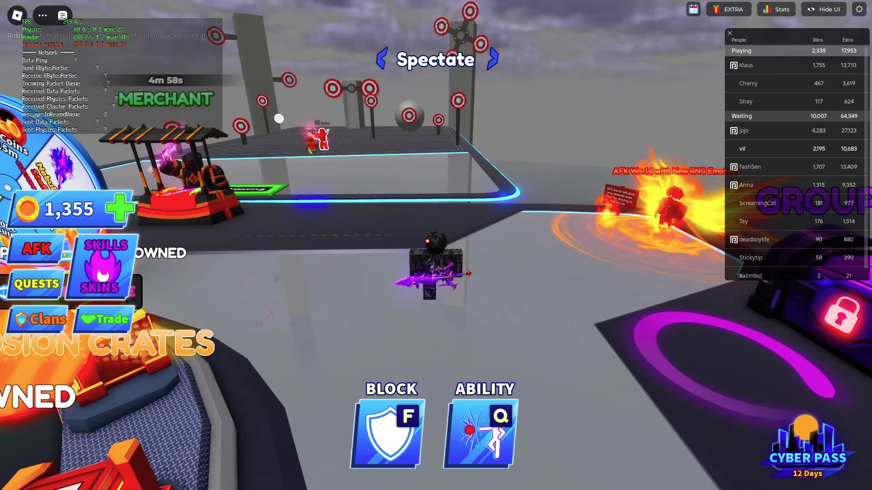
left_click_drag(427, 241, 438, 240)
key("shift+F5")
key("shift+F3")
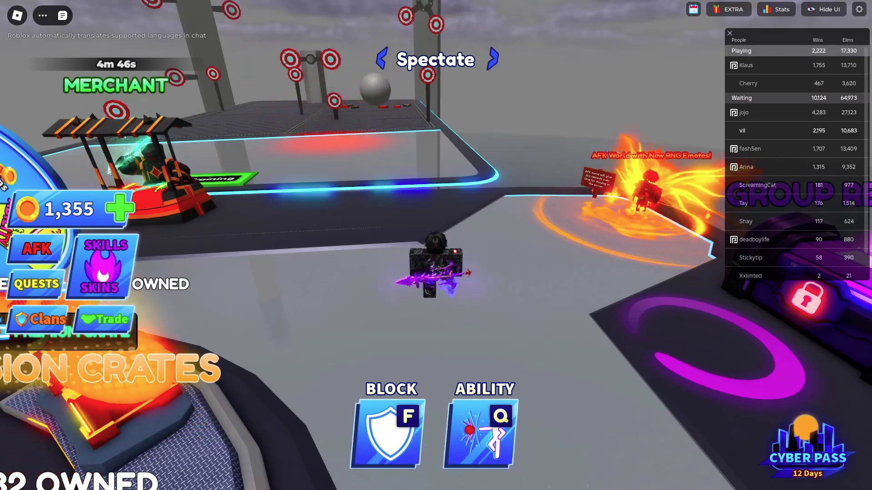
- Run and jump the avatar across the lobby to the Most Wins and Most Elims leaderboards, and look around there
key("w")
key("space")
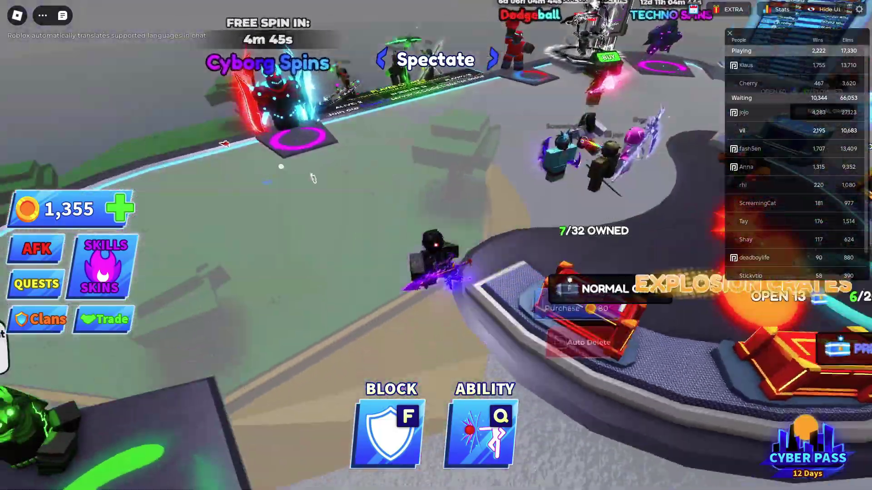
key("d")
scroll(435, 245, "up", 3)
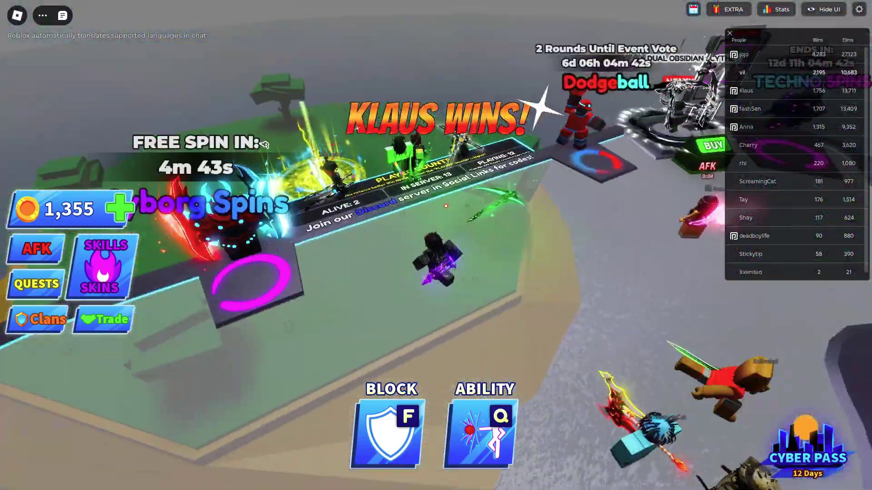
key("w")
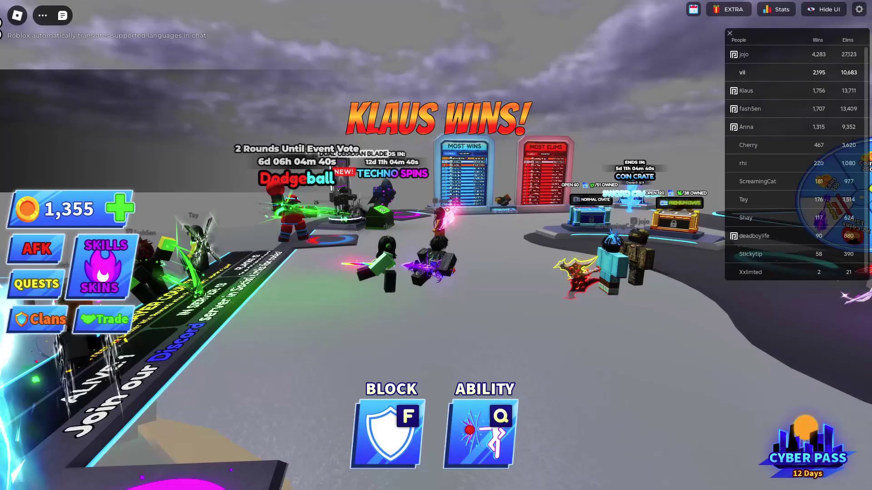
key("w")
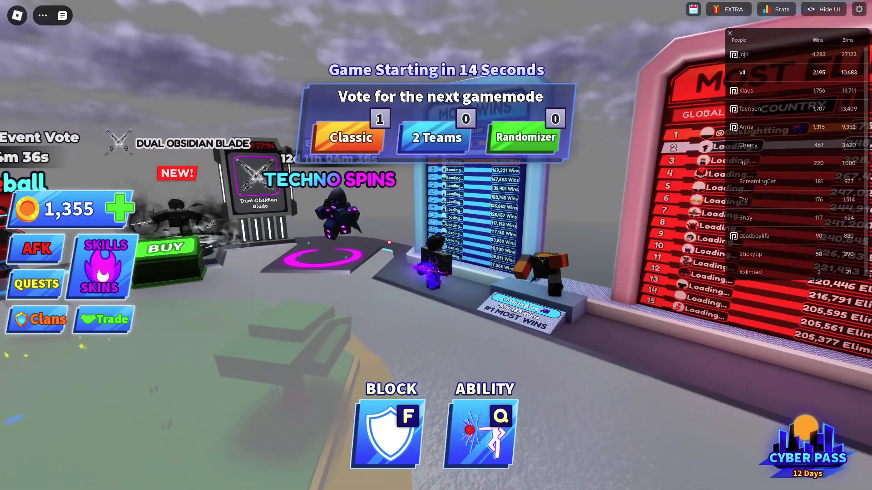
key("Left")
key("Right")
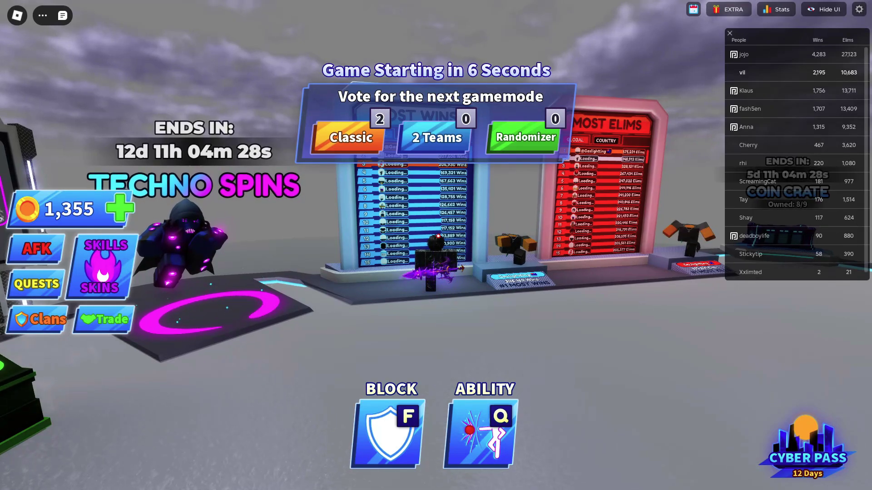
key("Left")
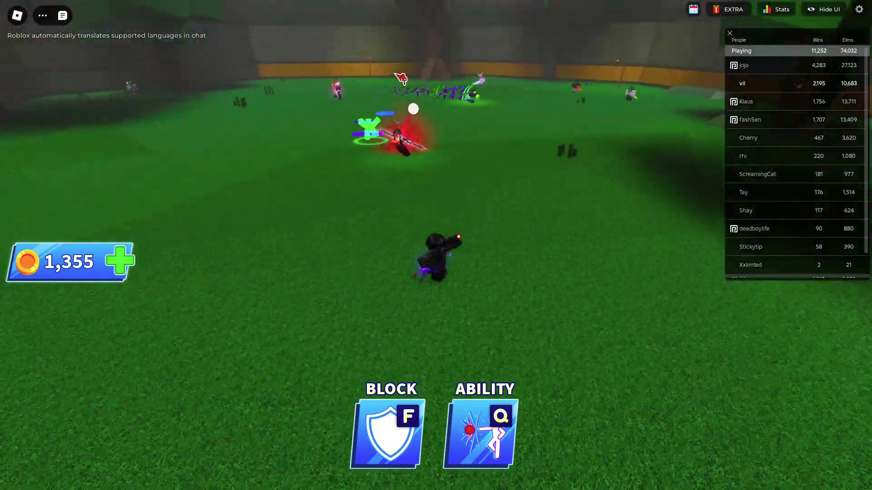
- Run and jump the avatar around the arena during the round, and hide the player list
key("w")
key("space")
scroll(437, 243, "down", 2)
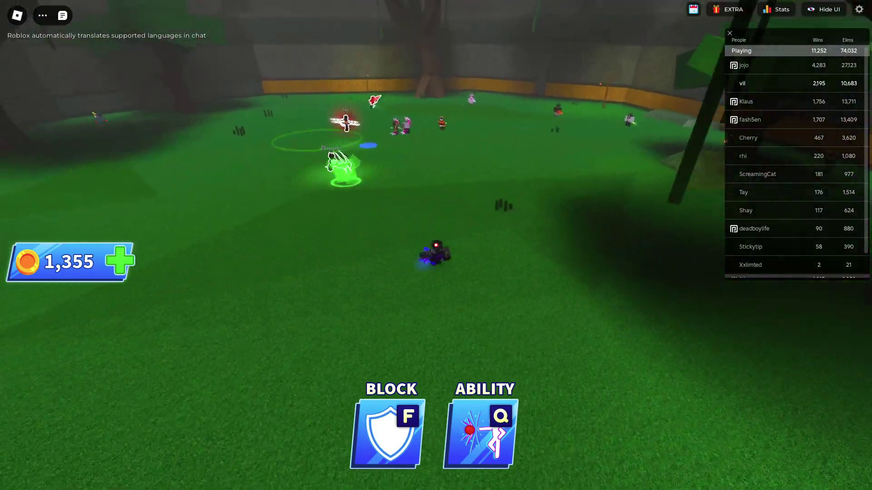
key("Tab")
key("d")
key("space")
key("w")
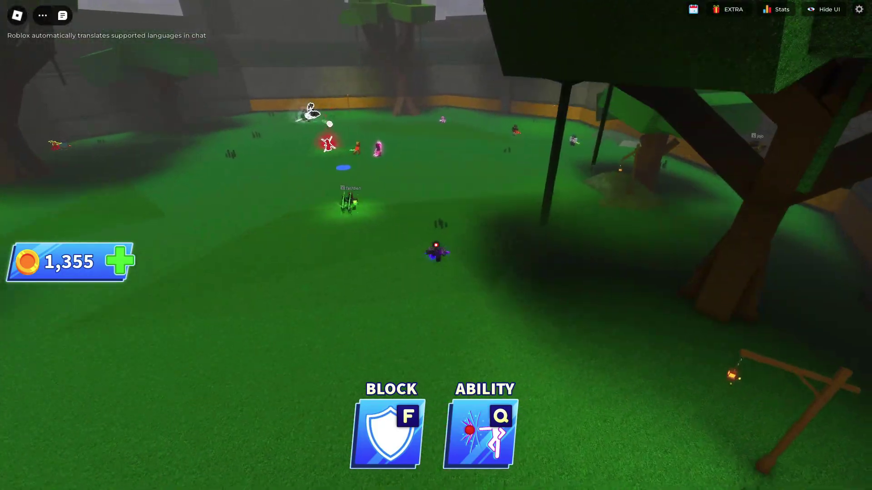
- Run and jump the avatar across the grass towards the players fighting around the ball
key("a")
key("d")
key("space")
key("a")
key("w")
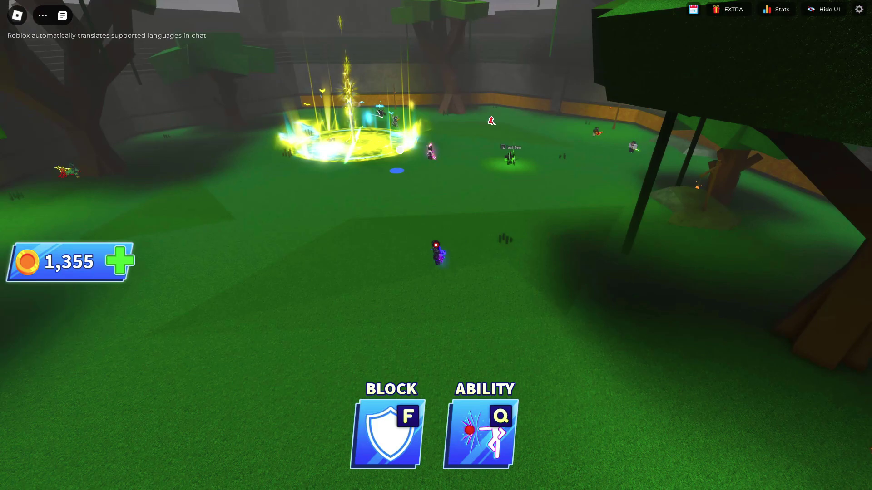
key("space")
key("Left")
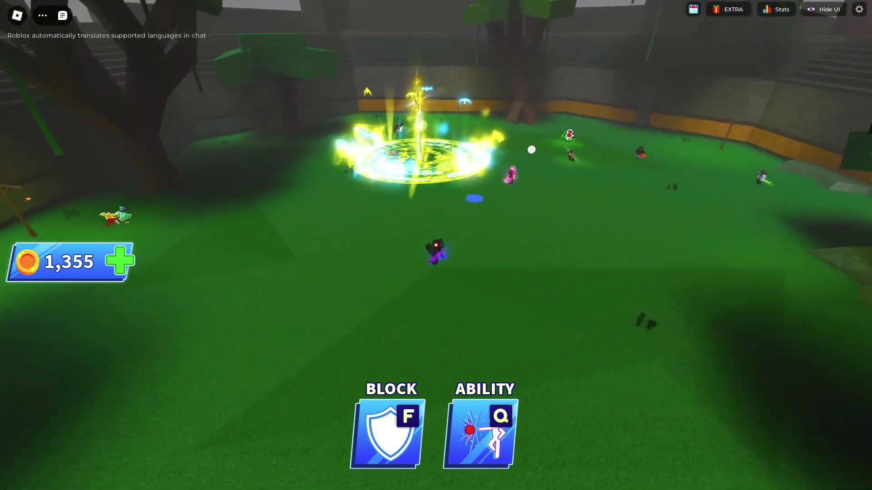
key("w")
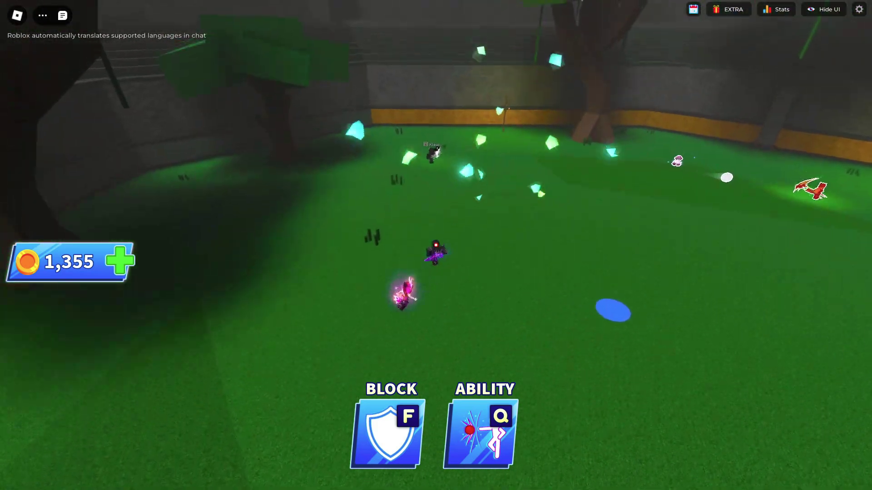
- Turn the view to keep following the ball while running and jumping the avatar through the open arena
key("Right")
key("a")
key("w")
key("space")
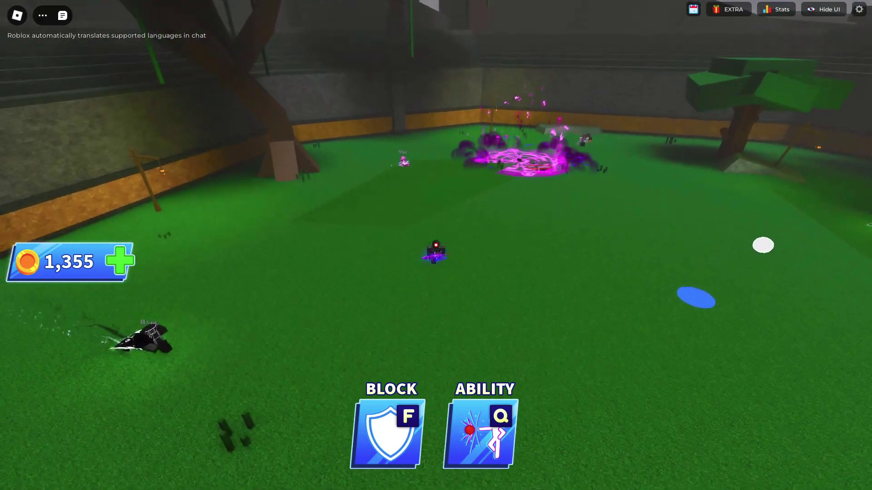
key("Right")
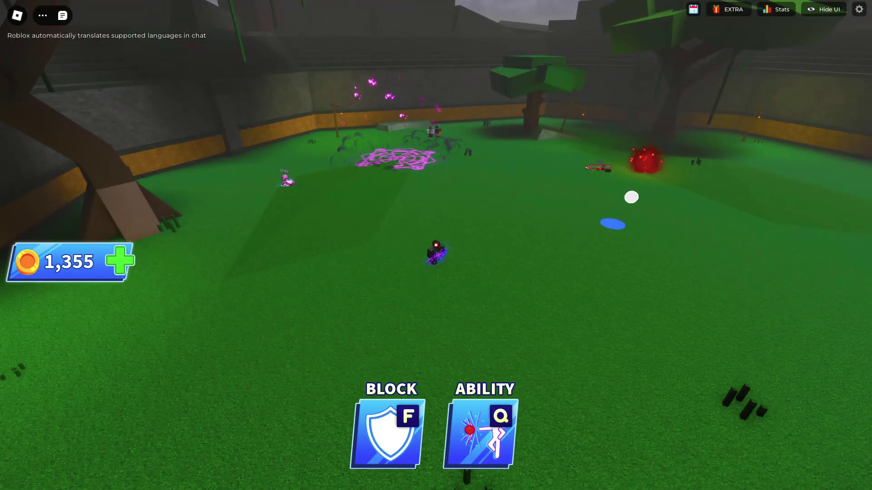
key("Right")
key("Right")
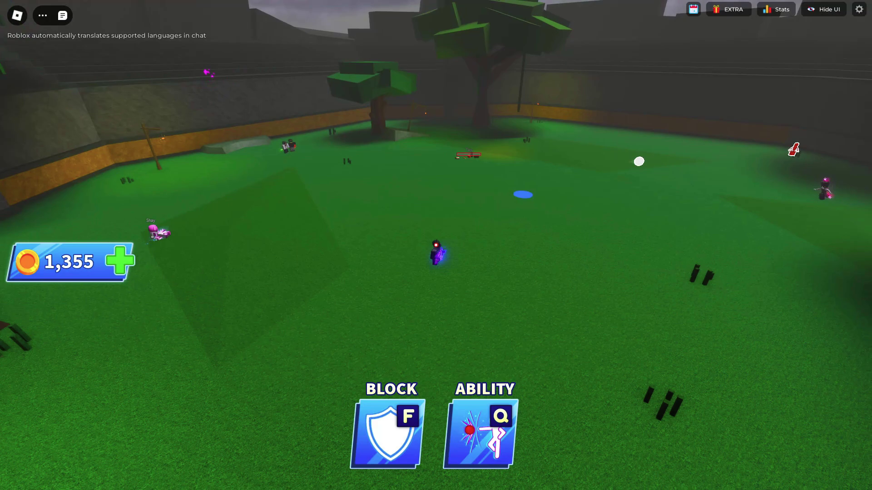
key("w")
key("space")
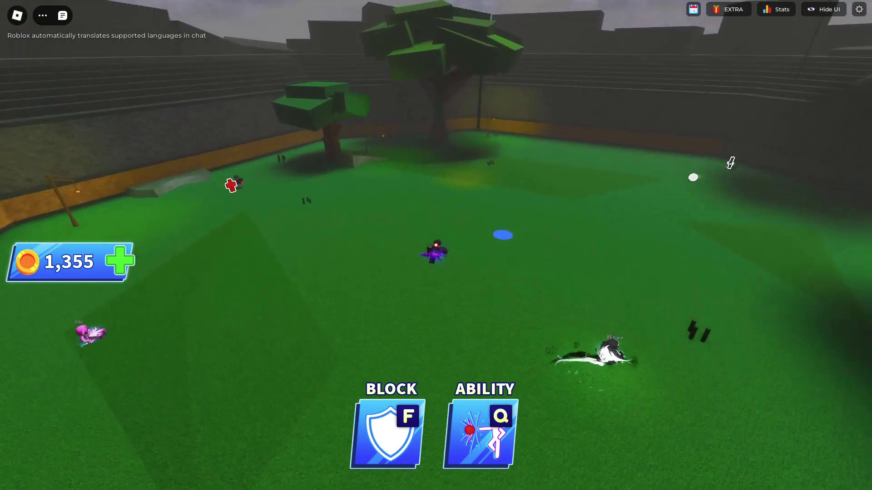
- Move the avatar back and forth in the open grass, staying near the ball and facing the remaining players
key("Left")
key("w")
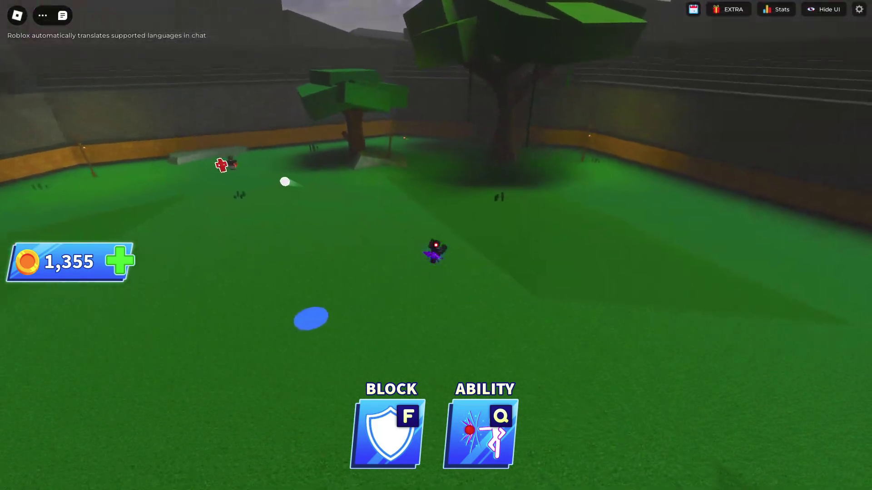
key("s")
key("w")
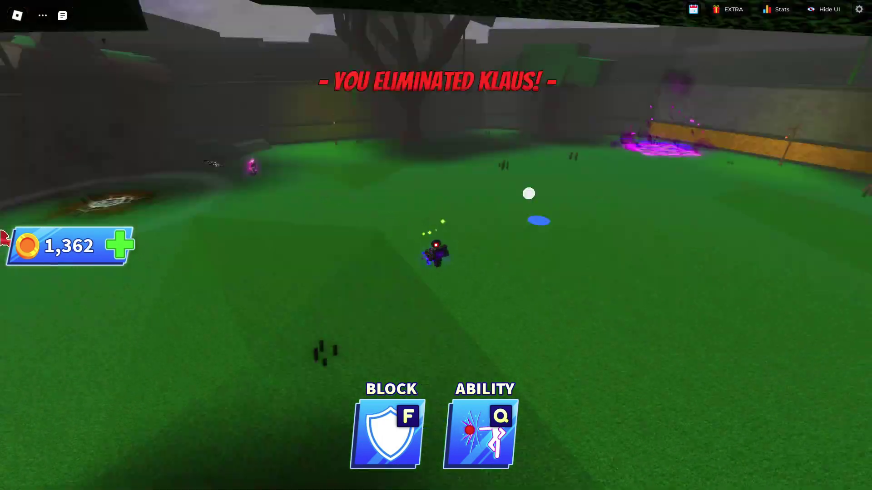
key("s")
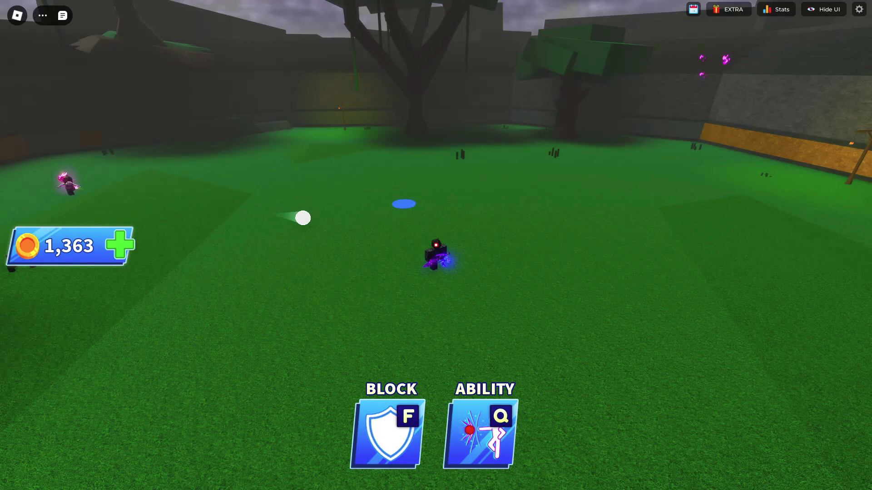
key("w")
- Block the ball repeatedly in the exchange with the opponent near the tree trunk by the arena wall
key("f")
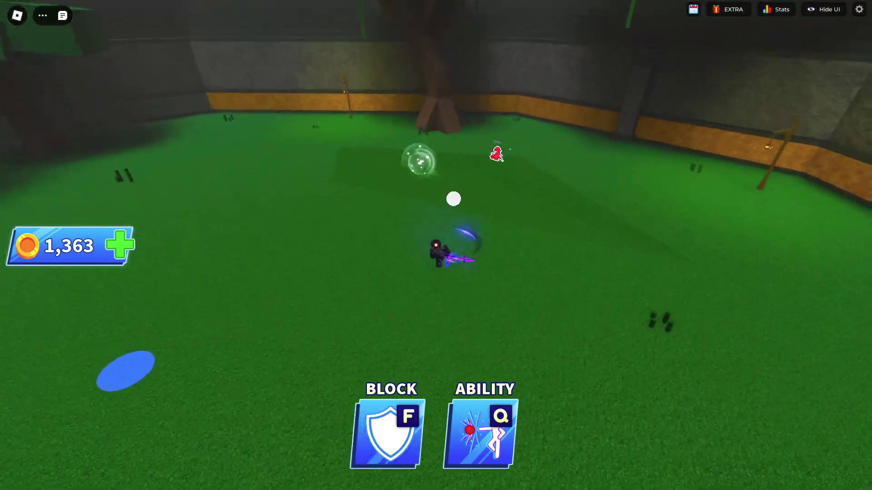
key("f")
key("w")
key("f")
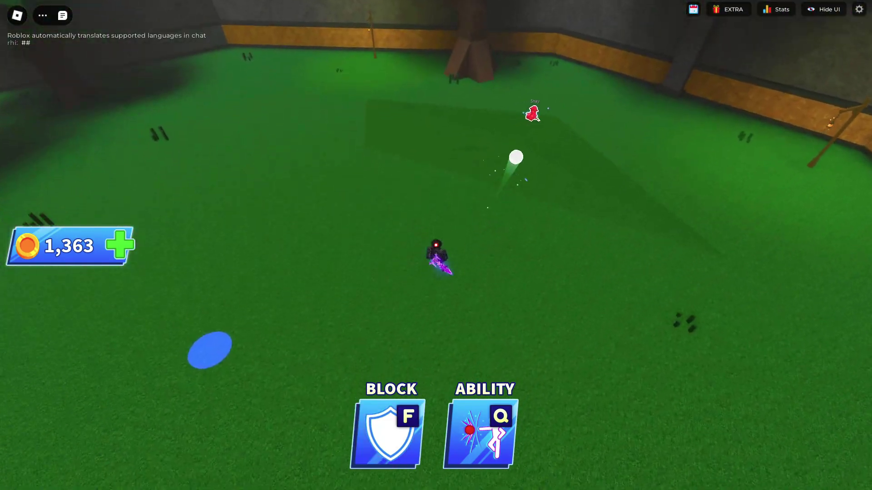
key("f")
key("f")
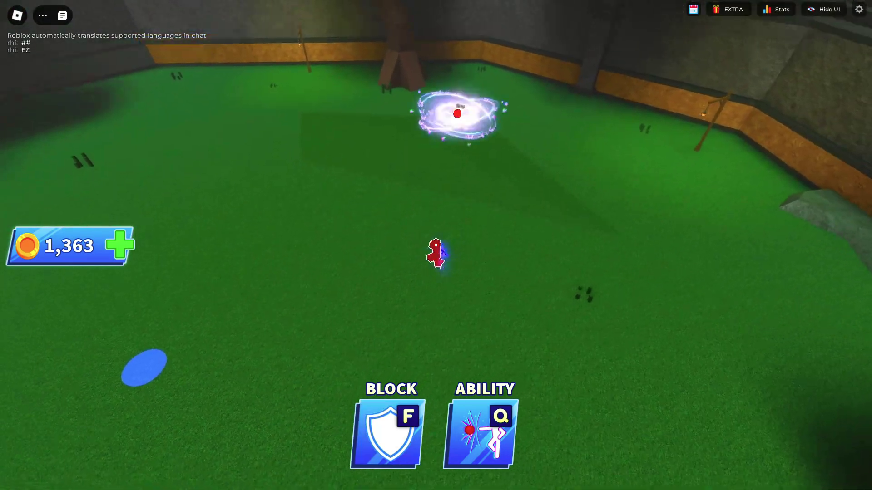
key("f")
key("f")
- Run the avatar away from the arena wall and block the ball as it returns
key("w")
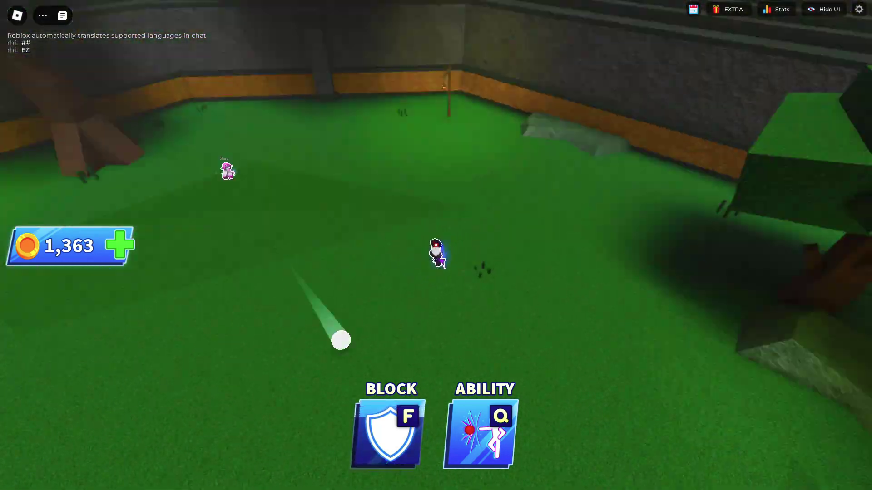
key("f")
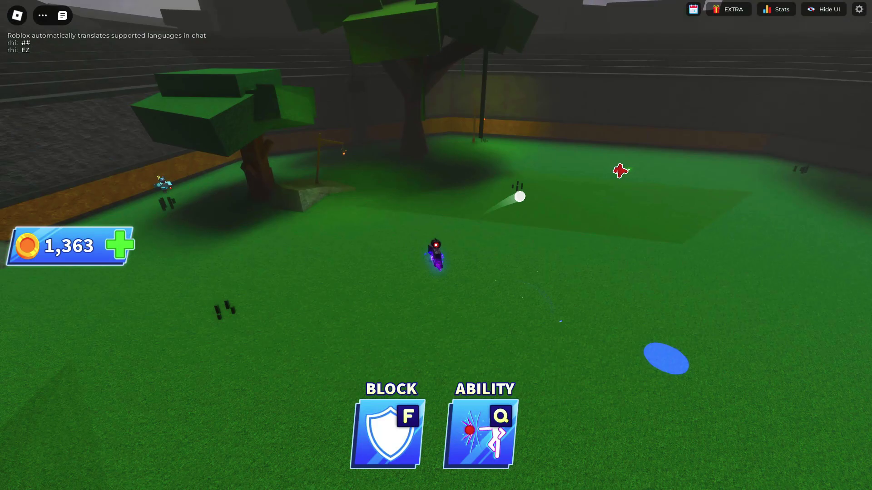
key("f")
key("f")
key("w")
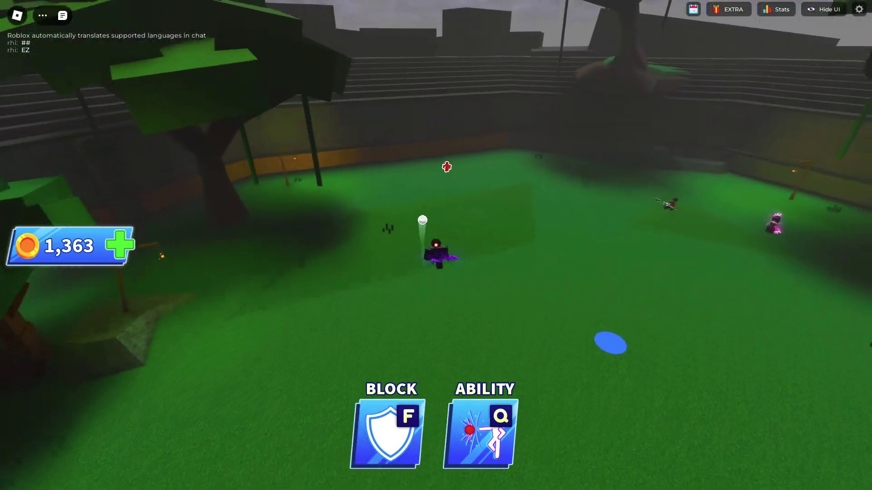
- Strafe and jump the avatar, blocking the red ball whenever it targets the avatar
key("a")
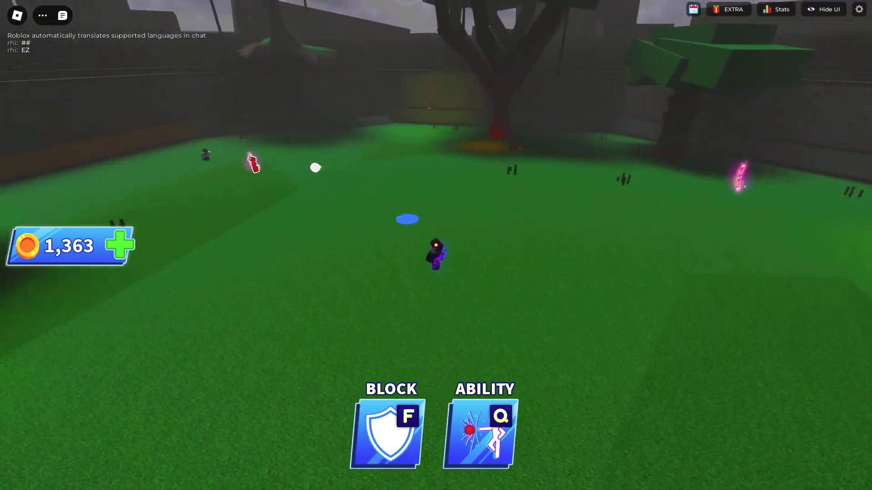
key("d")
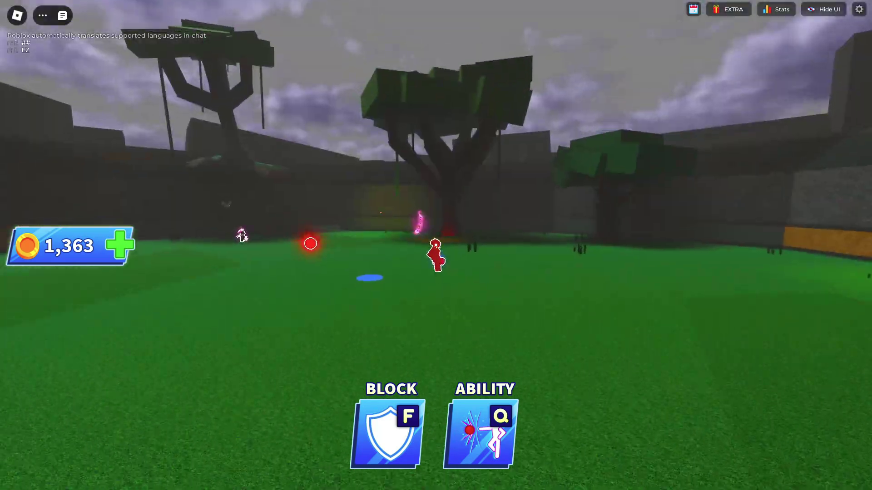
key("f")
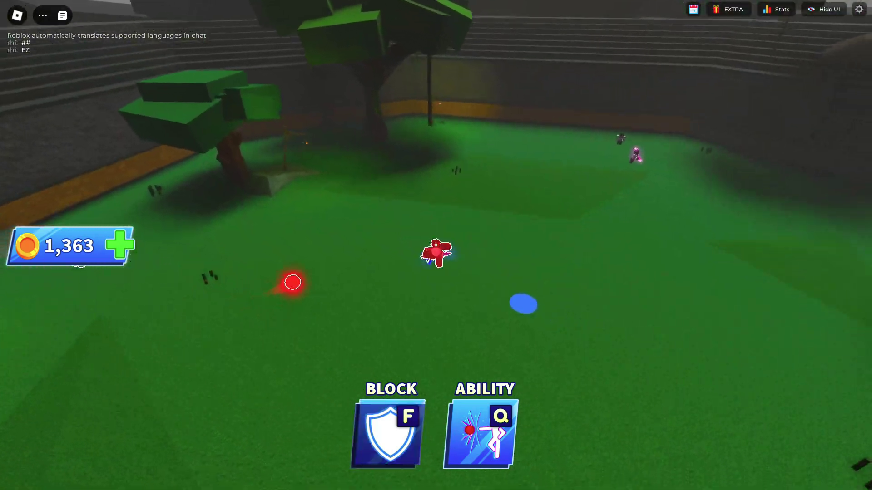
key("f")
key("space")
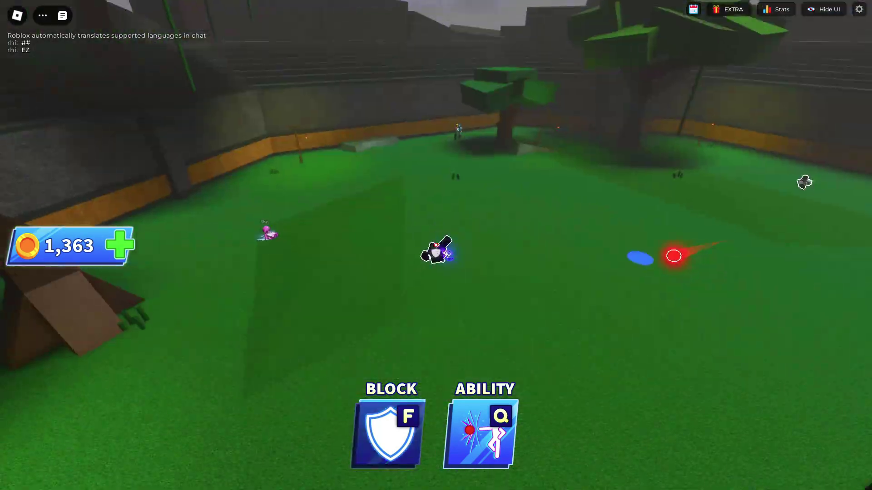
key("f")
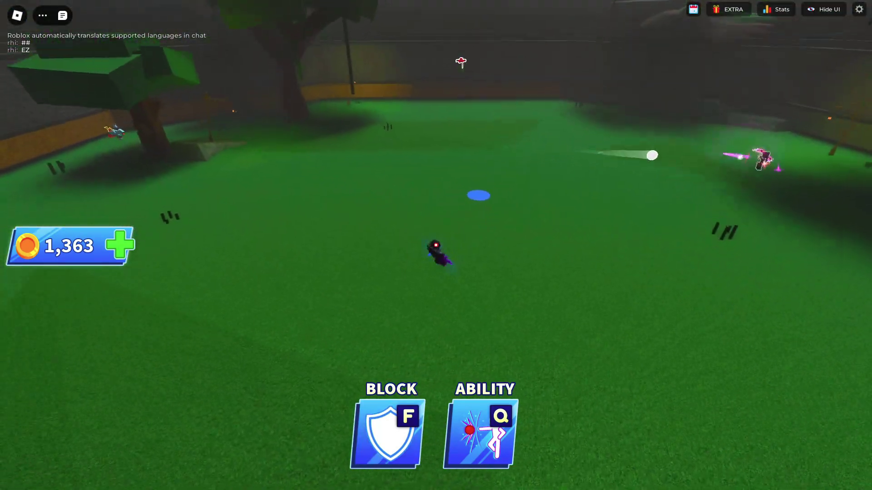